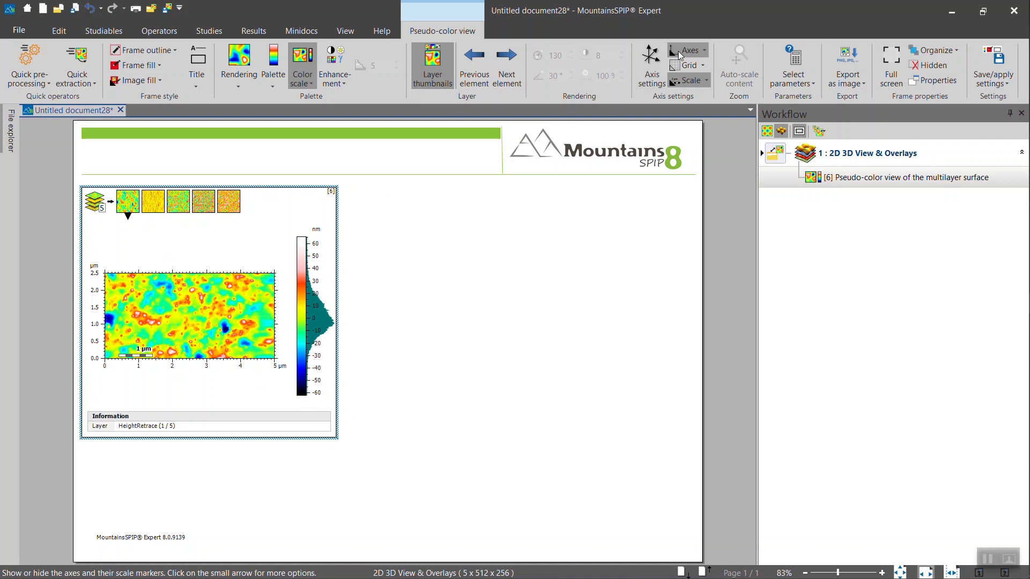
{"action": "left_click", "coordinate": [678, 51]}
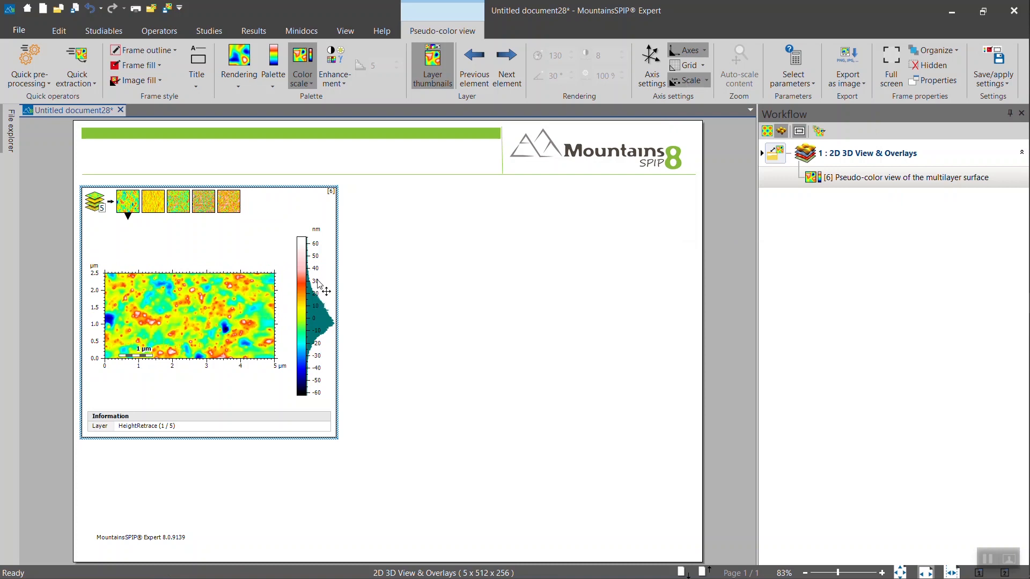
Toggle the map's axes, then hide and re-show its colour scale
{"action": "left_click", "coordinate": [303, 59]}
{"action": "left_click", "coordinate": [302, 59]}
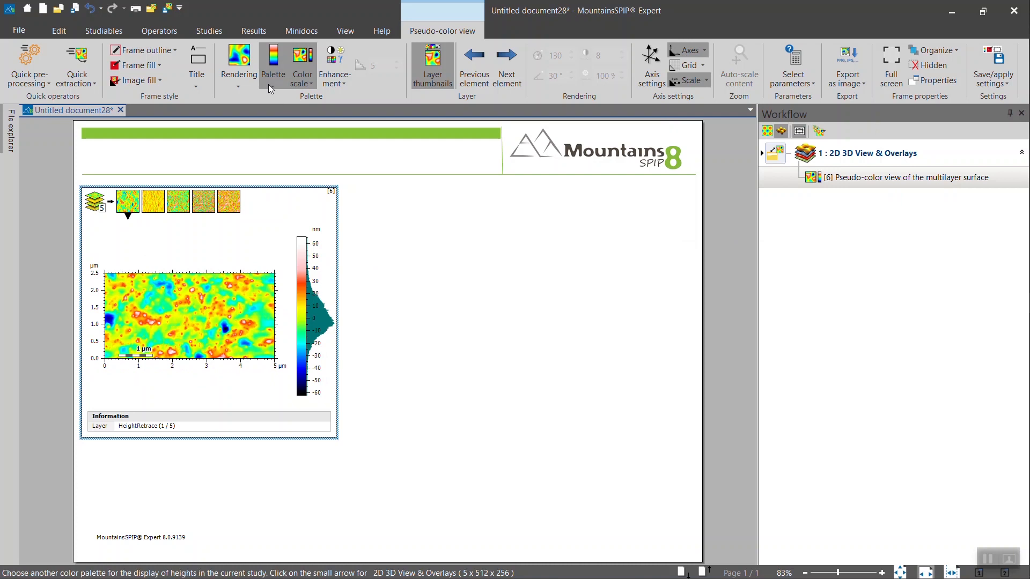
Apply the NGZ 02 palette to the height map and its colour scale
{"action": "left_click", "coordinate": [302, 85]}
{"action": "mouse_move", "coordinate": [332, 128]}
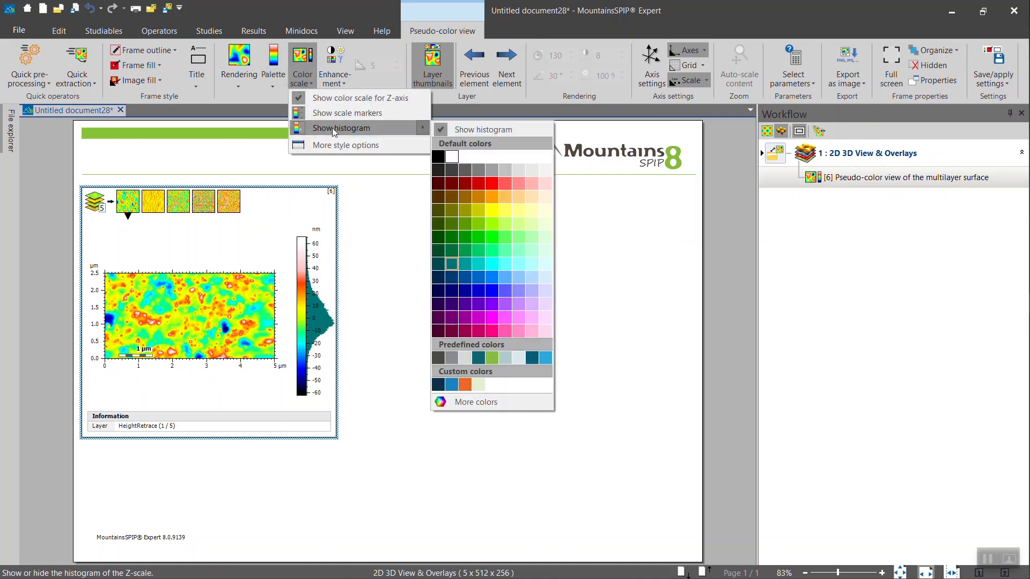
{"action": "left_click", "coordinate": [275, 86]}
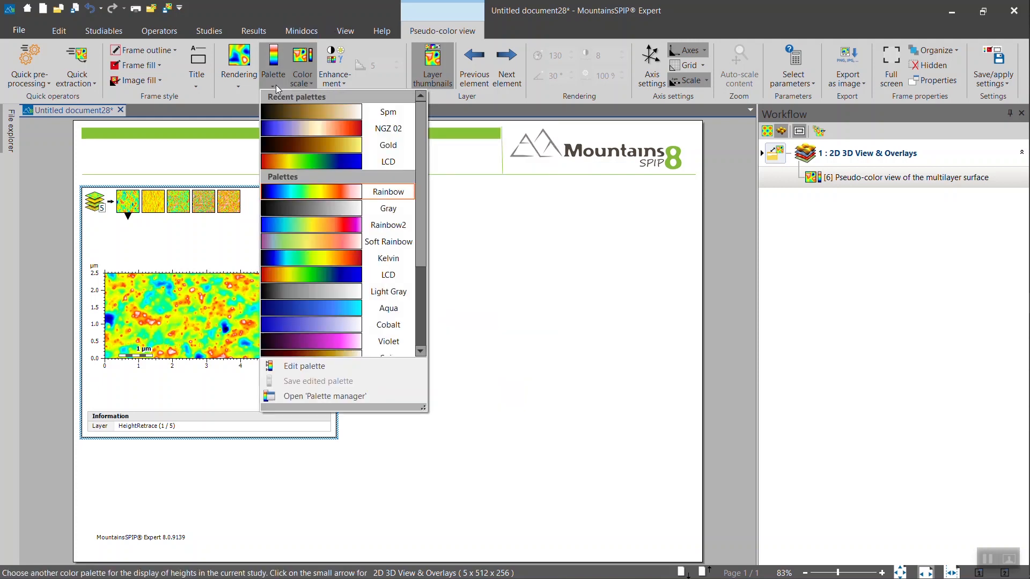
{"action": "left_click", "coordinate": [288, 130]}
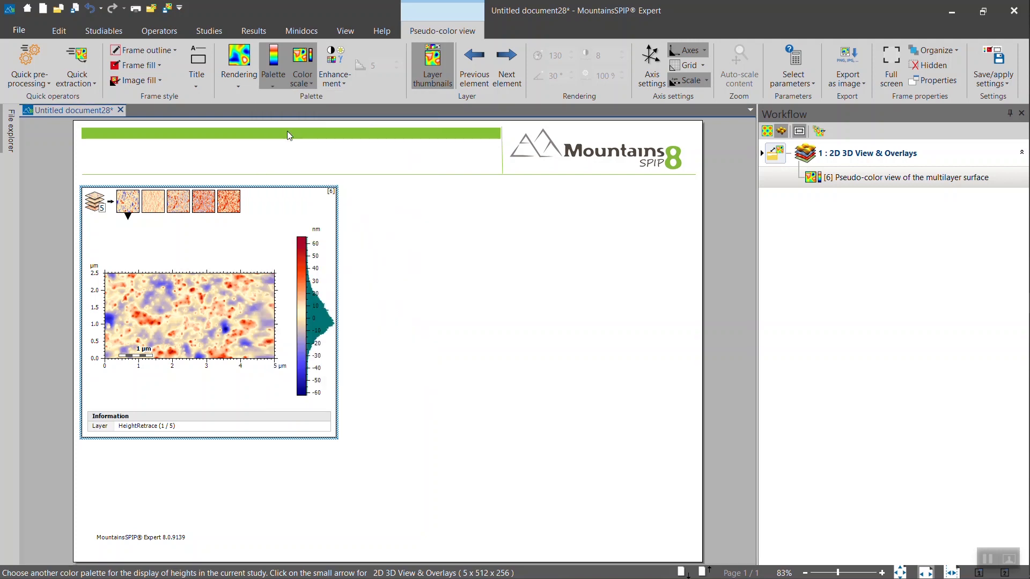
Show the map full screen, step from Amplitude2Retrace to Phase1Retrace, and bring up Image enhancement
{"action": "double_click", "coordinate": [206, 274]}
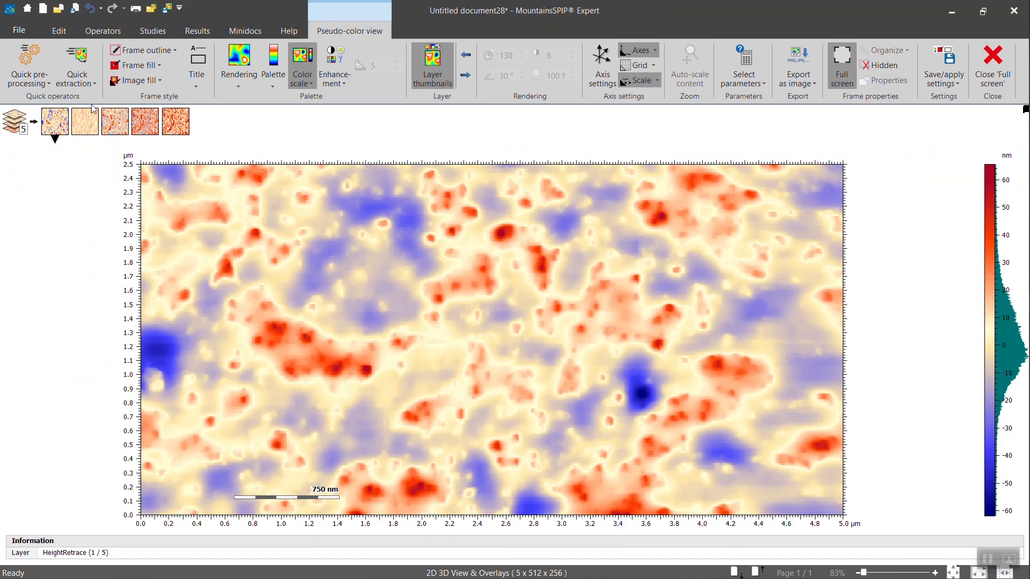
{"action": "left_click", "coordinate": [115, 121]}
{"action": "left_click", "coordinate": [144, 125]}
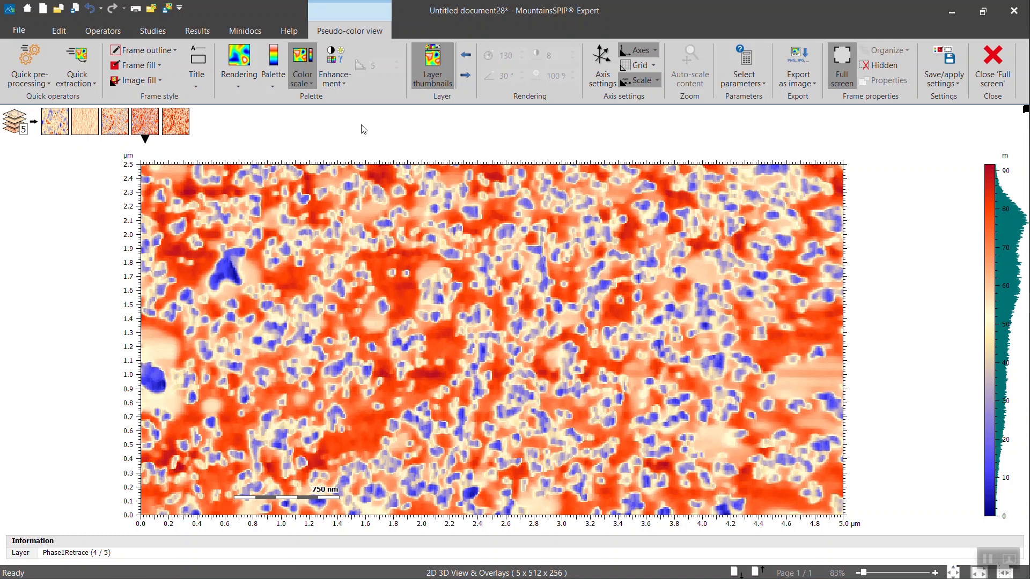
{"action": "left_click", "coordinate": [338, 56]}
{"action": "left_click_drag", "start_coordinate": [493, 127], "coordinate": [104, 179]}
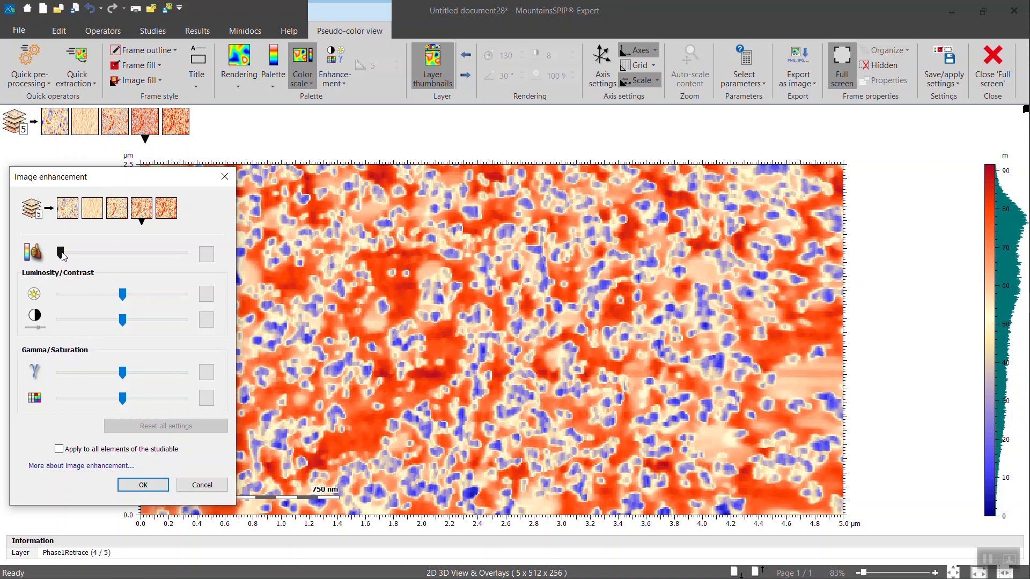
Raise the top enhancement slider, return it to its original level, and accept with OK
{"action": "left_click_drag", "start_coordinate": [60, 252], "coordinate": [152, 256]}
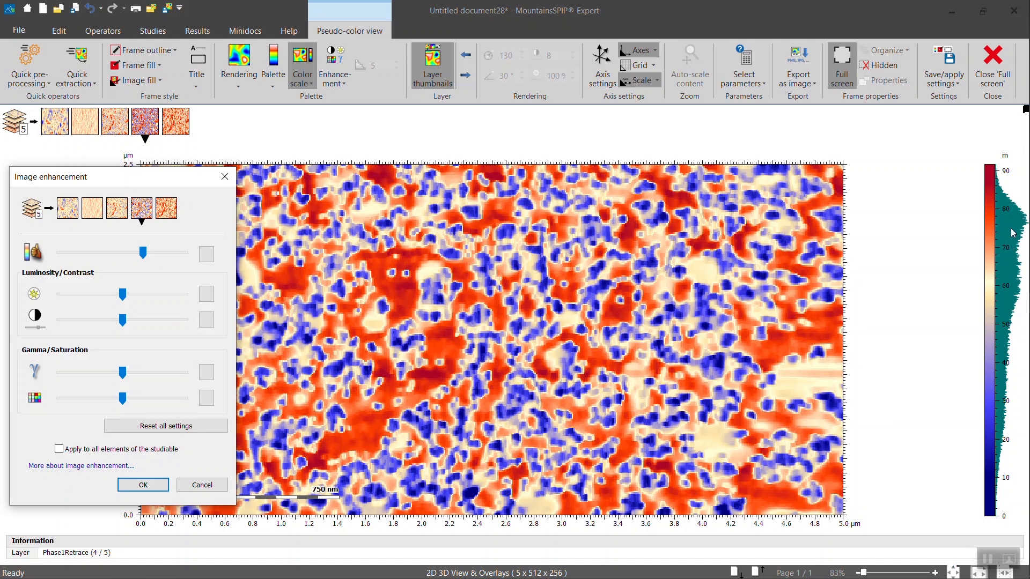
{"action": "left_click_drag", "start_coordinate": [143, 253], "coordinate": [60, 257]}
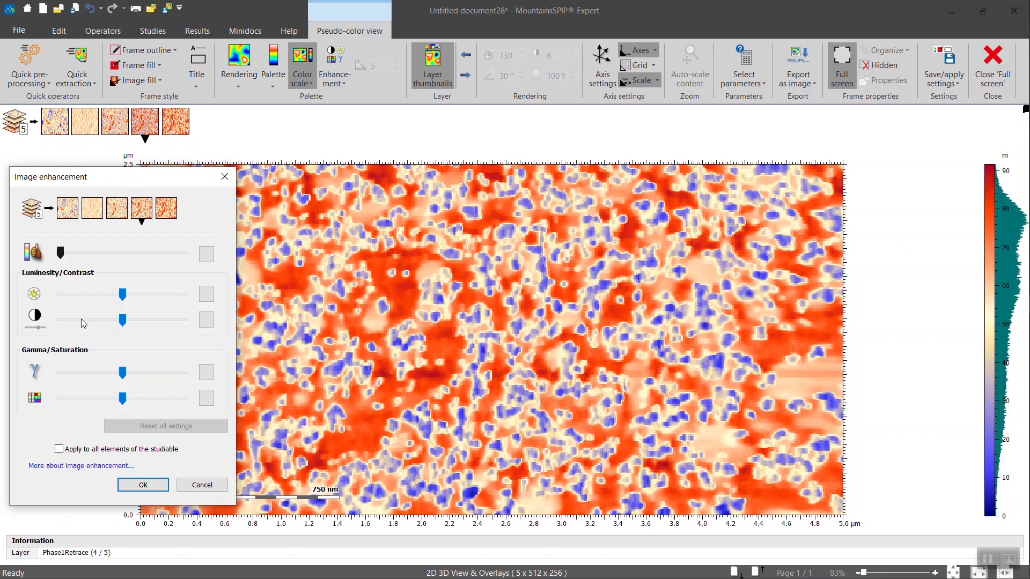
{"action": "left_click", "coordinate": [143, 485]}
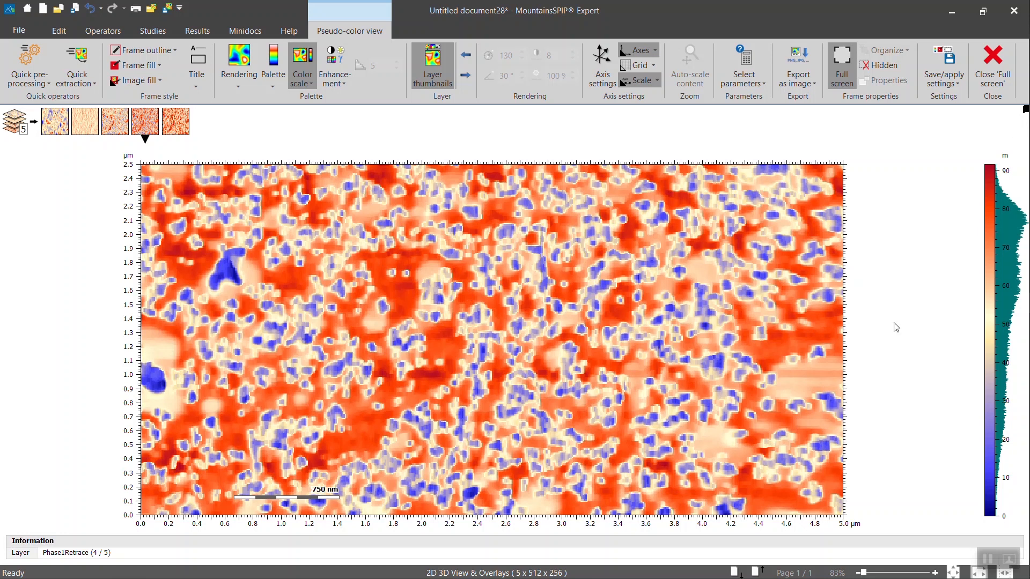
Start editing the Phase1Retrace palette, shifting the blue stop down and leaving optimized palette mode
{"action": "left_click", "coordinate": [279, 85]}
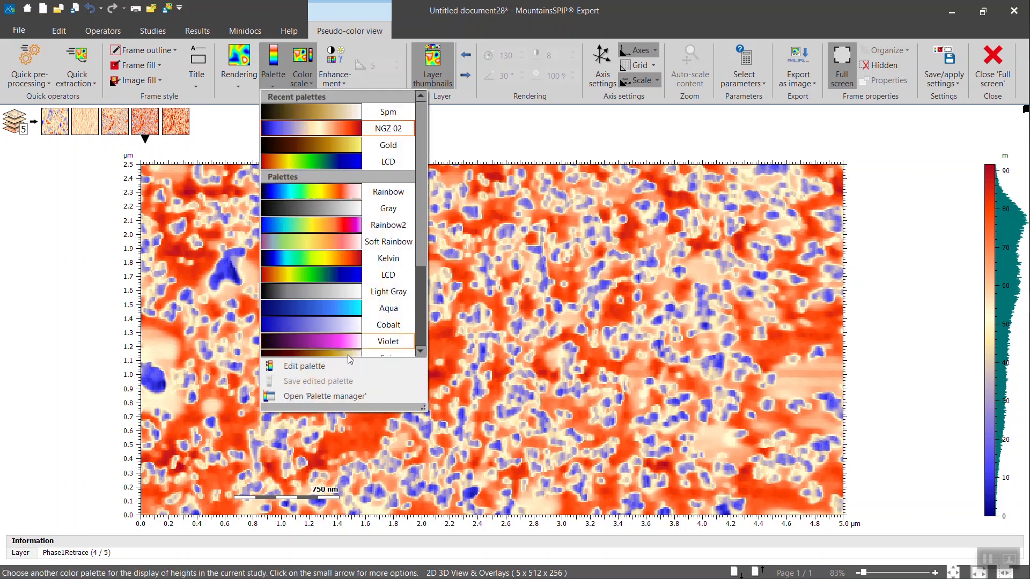
{"action": "left_click", "coordinate": [328, 365]}
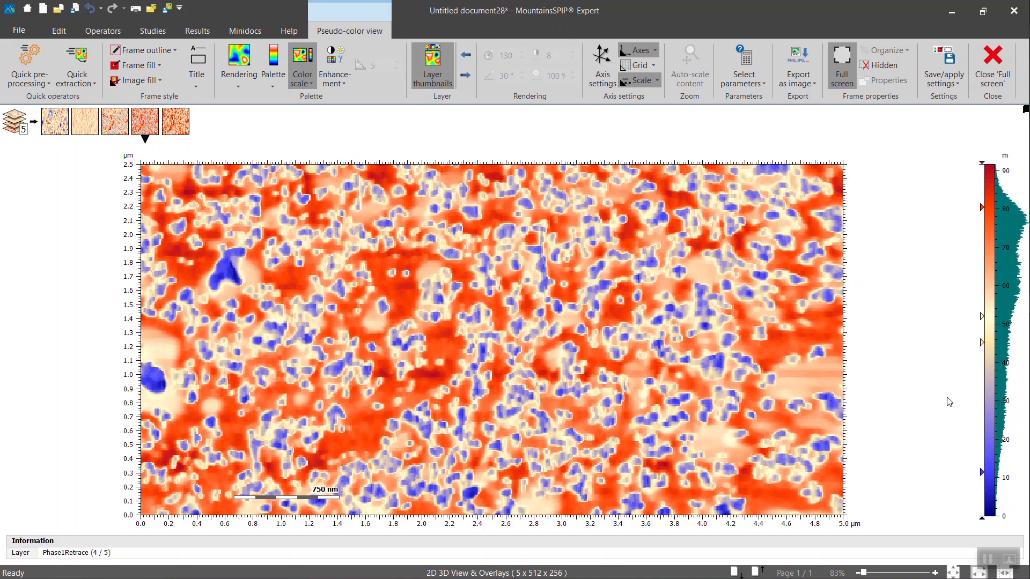
{"action": "left_click_drag", "start_coordinate": [981, 472], "coordinate": [982, 499]}
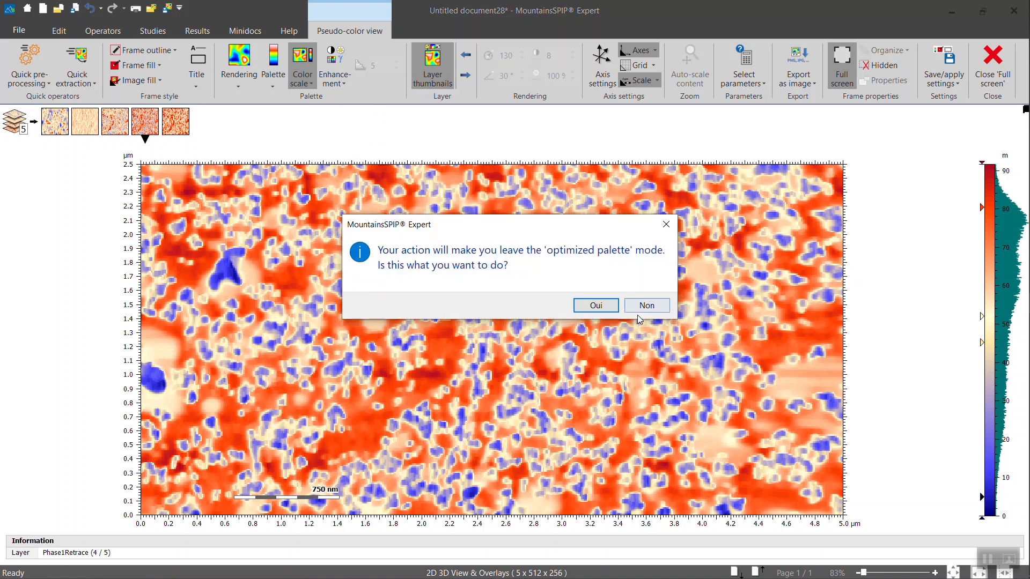
{"action": "left_click", "coordinate": [597, 305]}
{"action": "left_click", "coordinate": [982, 342]}
Slide a stop down to reduce blue, raise the bottom stop, and lower the top stop to deepen reds
{"action": "mouse_move", "coordinate": [988, 390]}
{"action": "left_mouse_down"}
{"action": "mouse_move", "coordinate": [986, 407]}
{"action": "mouse_move", "coordinate": [982, 351]}
{"action": "left_mouse_up"}
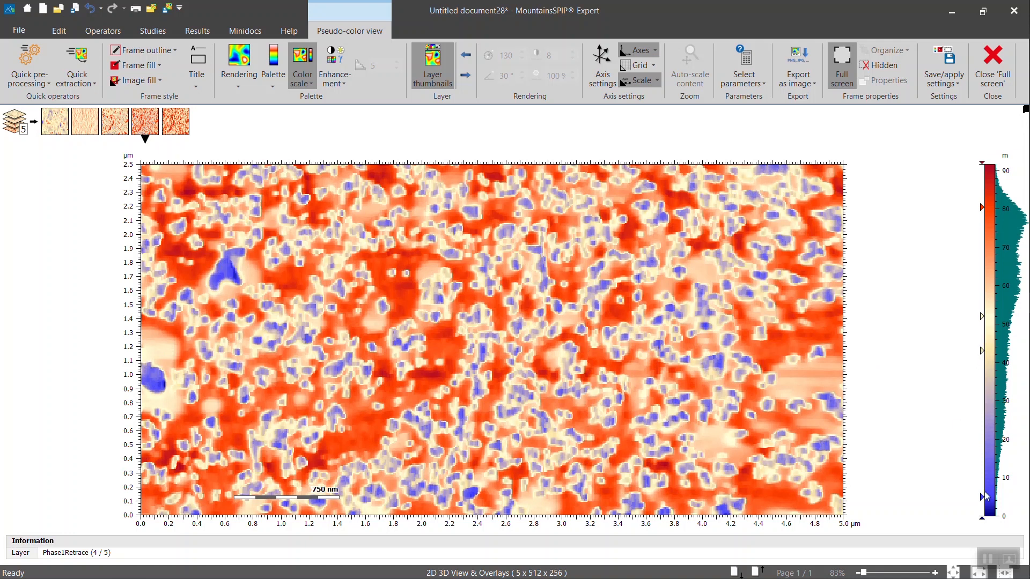
{"action": "left_click_drag", "start_coordinate": [982, 519], "coordinate": [989, 485]}
{"action": "left_click_drag", "start_coordinate": [983, 165], "coordinate": [982, 205]}
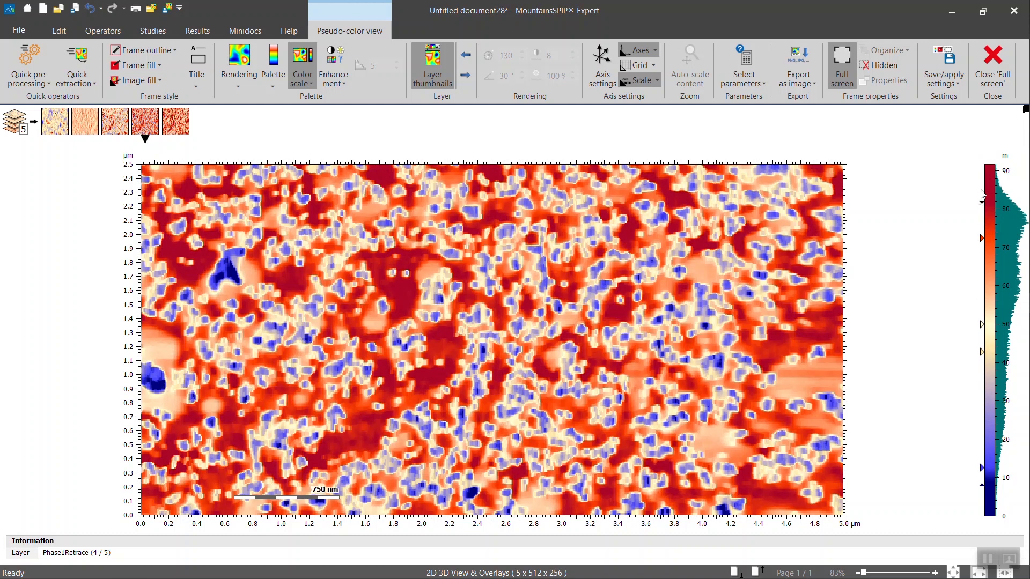
Exit full screen, reselect the pseudo-color frame on the page, and show the HeightRetrace layer
{"action": "left_click", "coordinate": [993, 67]}
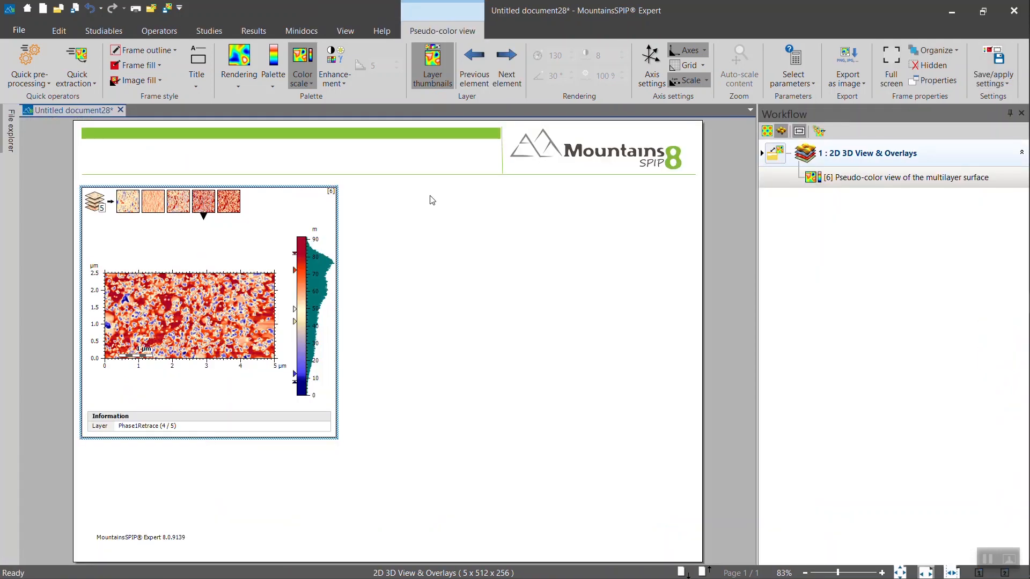
{"action": "left_click", "coordinate": [434, 284]}
{"action": "left_click", "coordinate": [224, 252]}
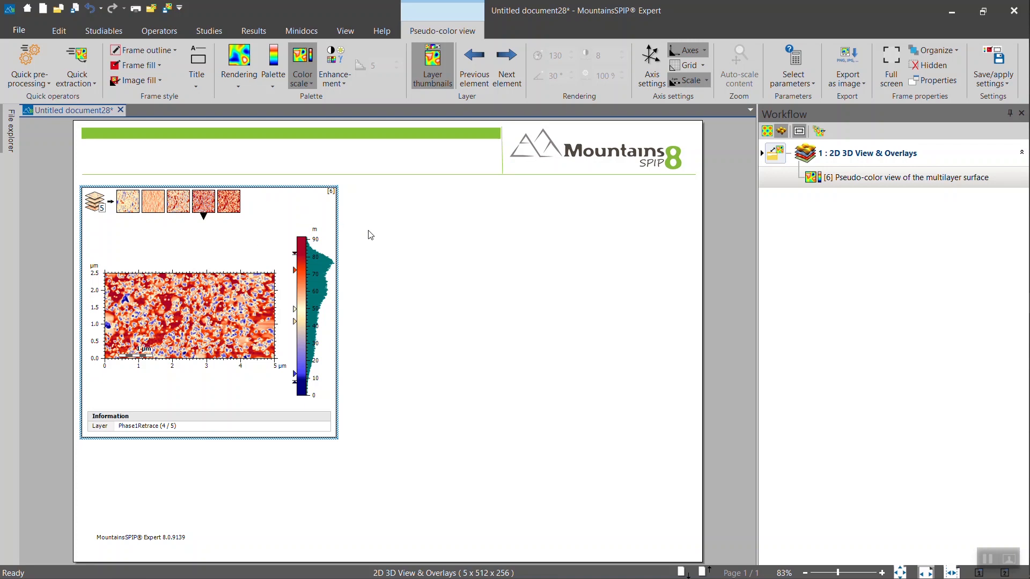
{"action": "left_click", "coordinate": [128, 202]}
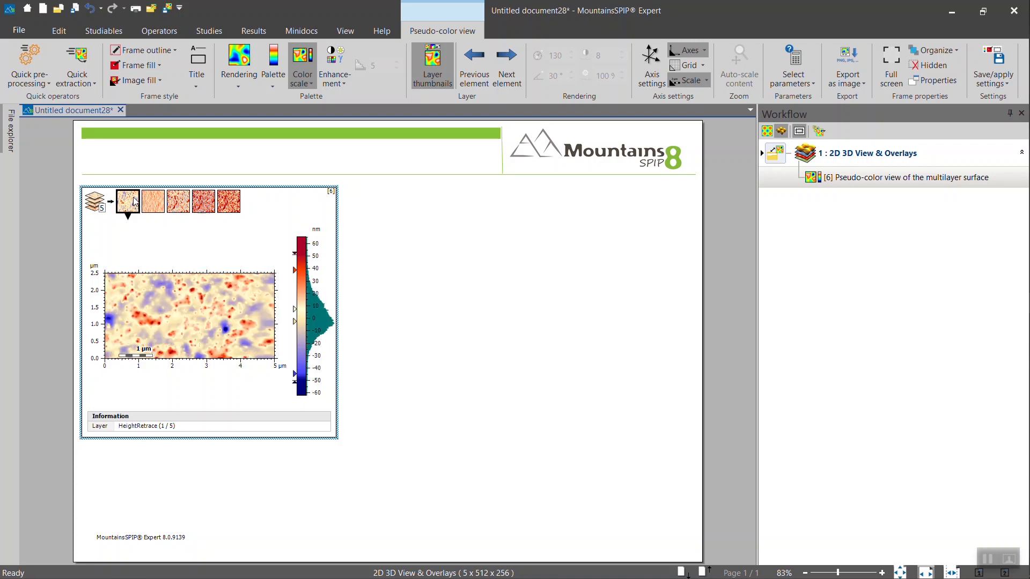
Set the map's vertical axis scale orientation to Absolute in Axis settings and apply it
{"action": "left_click", "coordinate": [648, 81]}
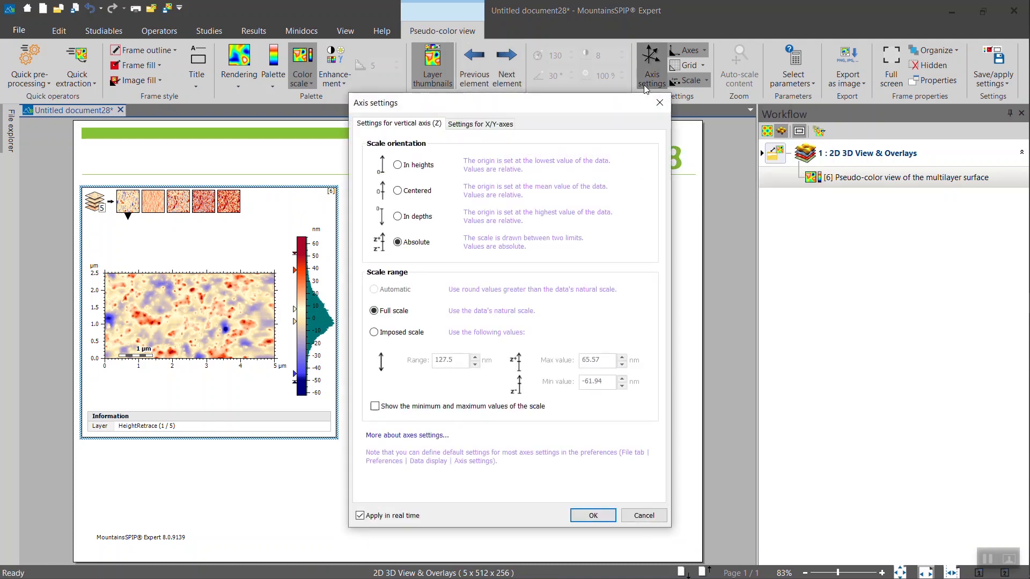
{"action": "mouse_move", "coordinate": [514, 106]}
{"action": "left_mouse_down"}
{"action": "mouse_move", "coordinate": [554, 114]}
{"action": "mouse_move", "coordinate": [526, 112]}
{"action": "left_mouse_up"}
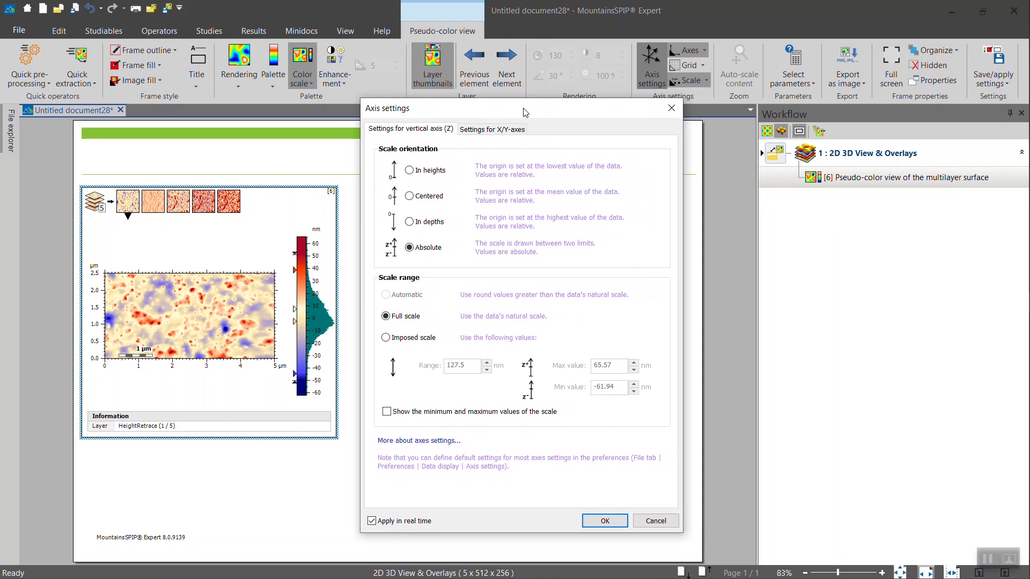
{"action": "left_click", "coordinate": [410, 170]}
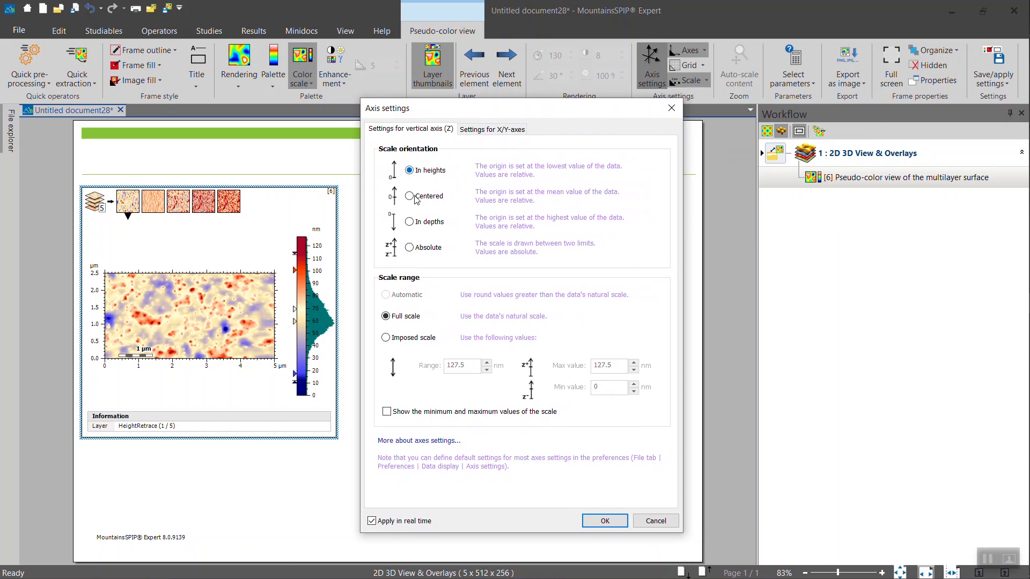
{"action": "left_click", "coordinate": [410, 223]}
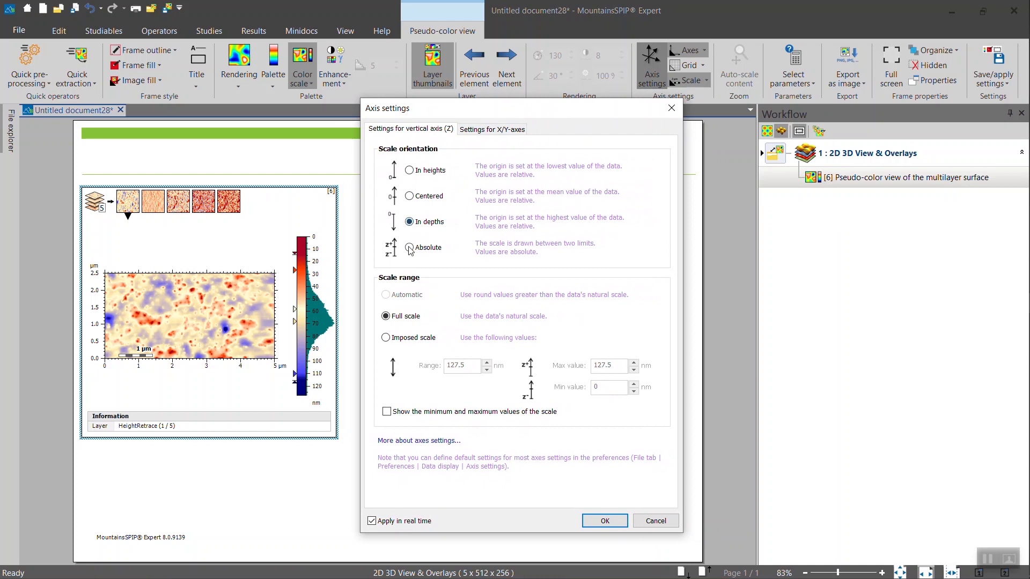
{"action": "left_click", "coordinate": [409, 248]}
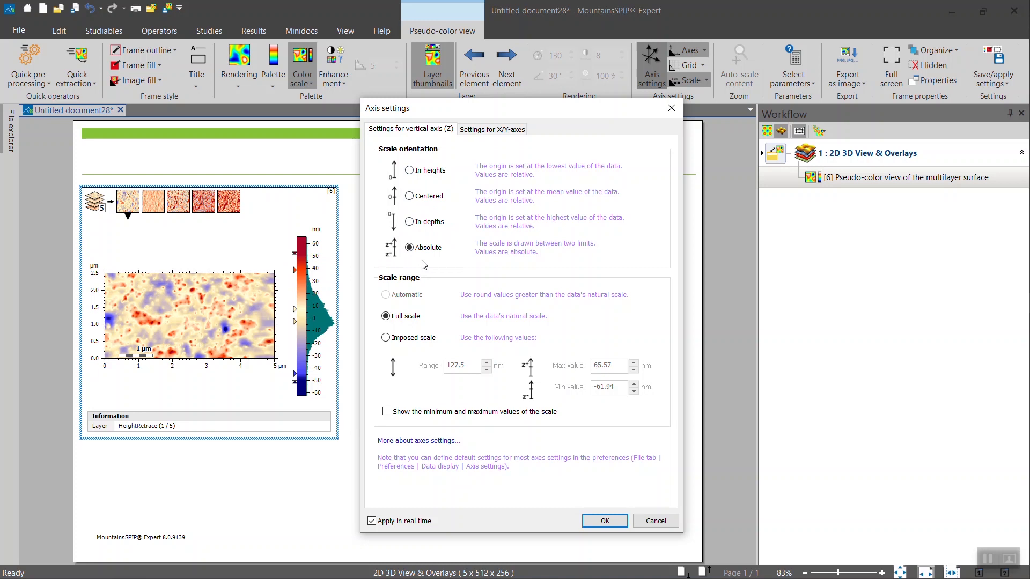
{"action": "left_click", "coordinate": [596, 522]}
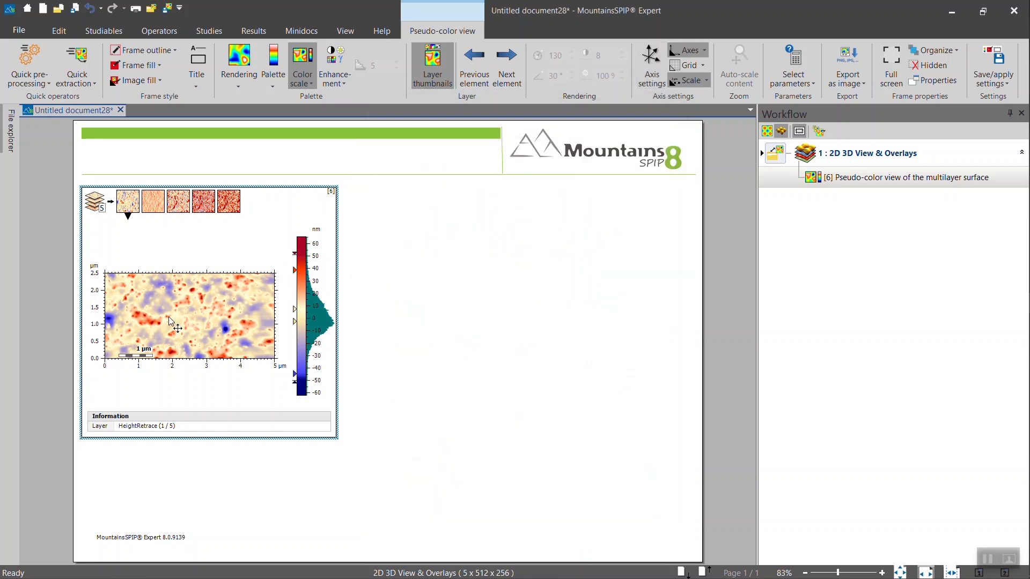
Add a 3D view of the multilayer surface from Studies, rotate it, and show it full screen
{"action": "left_click", "coordinate": [221, 34]}
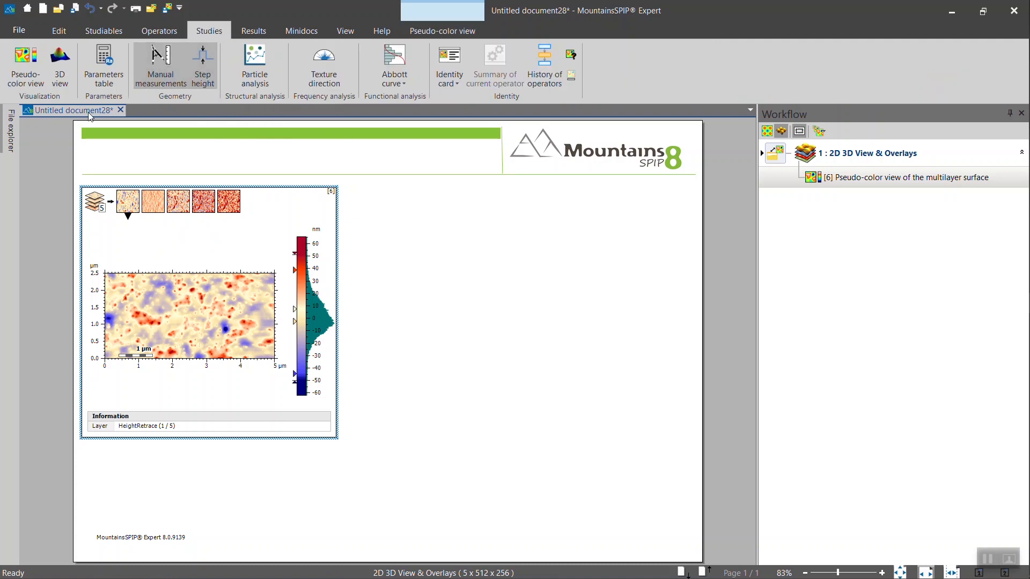
{"action": "left_click", "coordinate": [59, 67]}
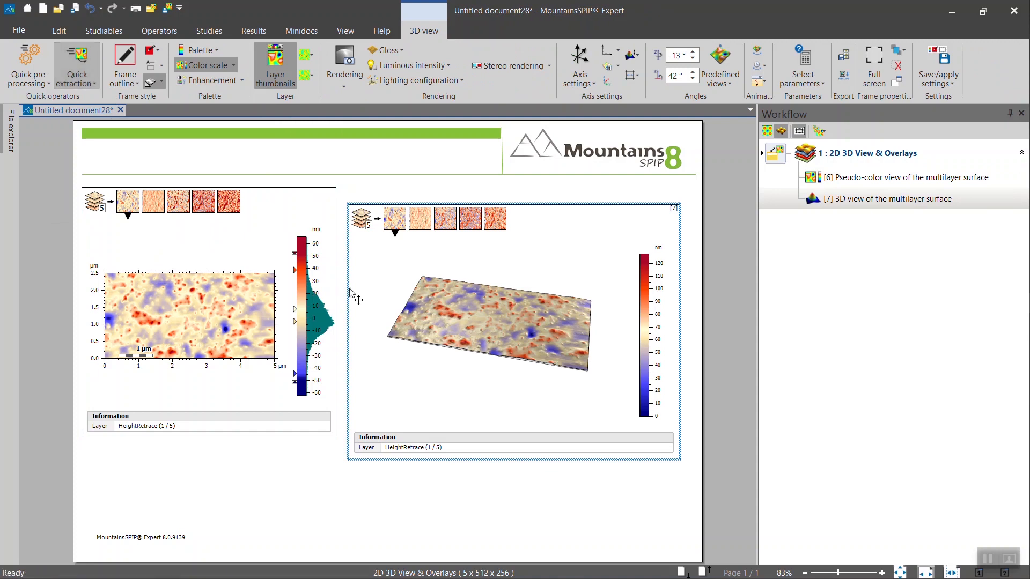
{"action": "left_click_drag", "start_coordinate": [461, 343], "coordinate": [478, 333]}
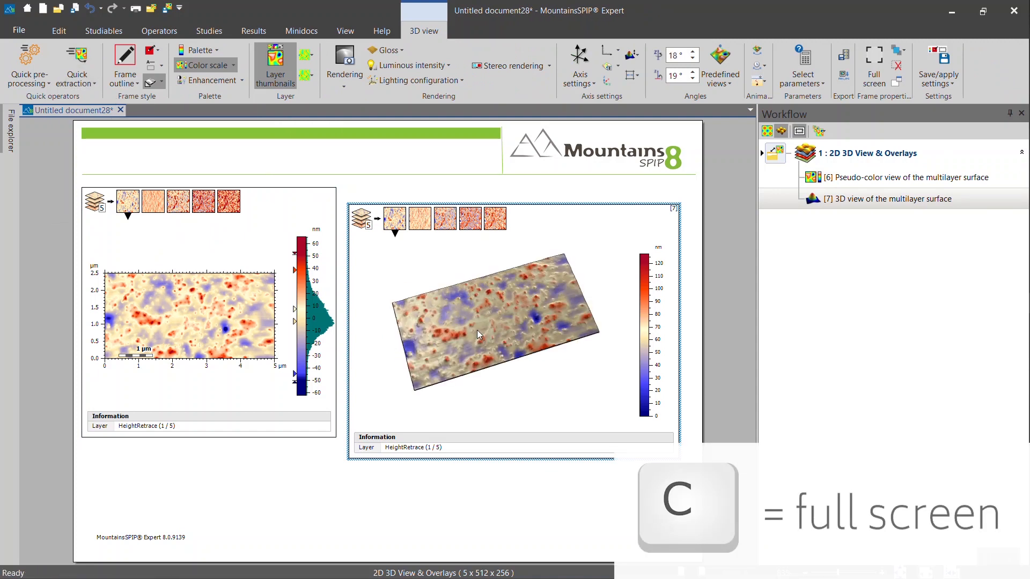
{"action": "key", "text": "c"}
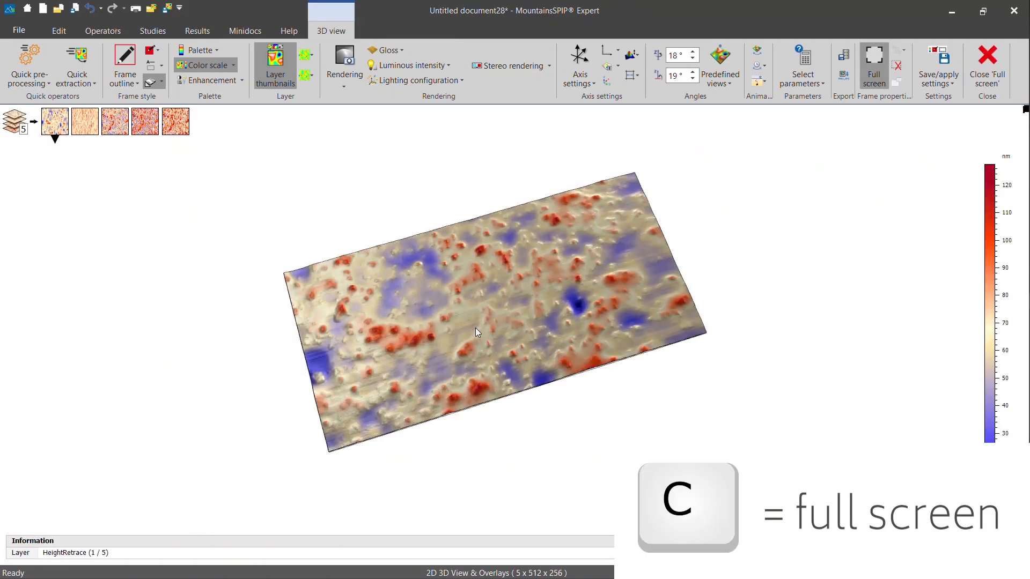
Rotate and zoom the full-screen 3D surface to a flatter, more frontal view
{"action": "left_click_drag", "start_coordinate": [511, 349], "coordinate": [505, 311]}
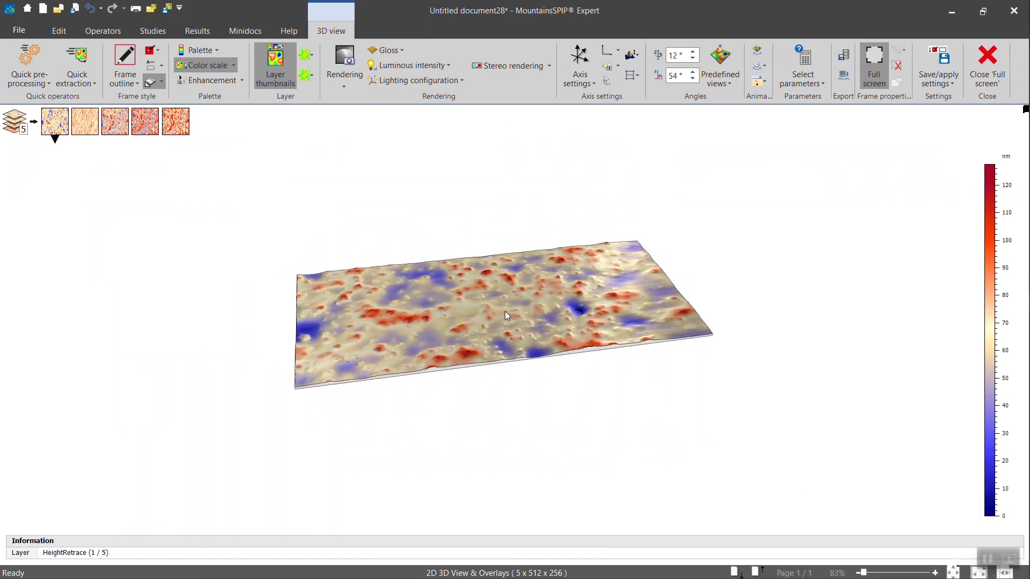
{"action": "scroll", "coordinate": [504, 311], "scroll_direction": "up", "scroll_amount": 5}
{"action": "scroll", "coordinate": [504, 311], "scroll_direction": "down", "scroll_amount": 4}
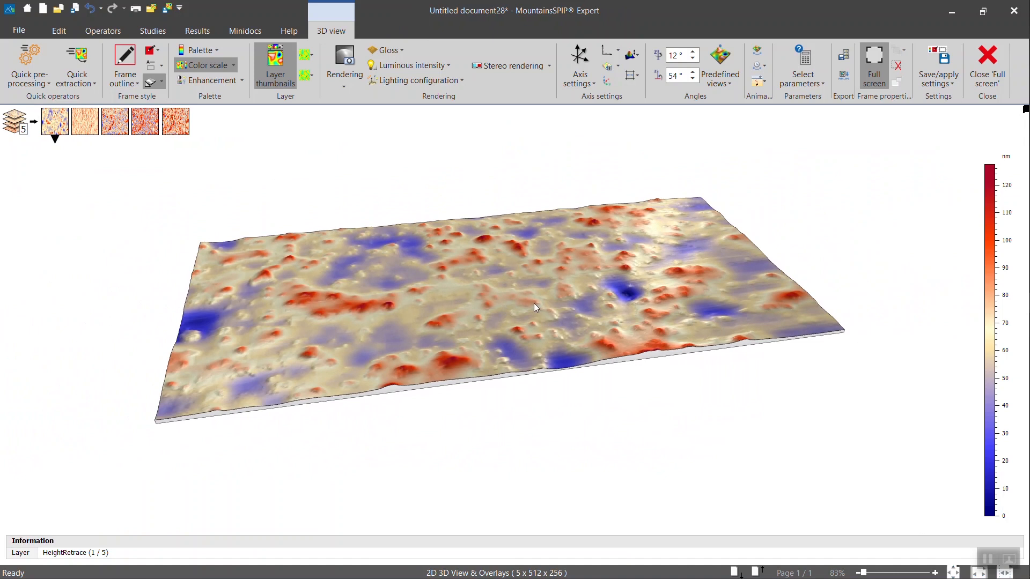
{"action": "left_click_drag", "start_coordinate": [533, 303], "coordinate": [559, 318]}
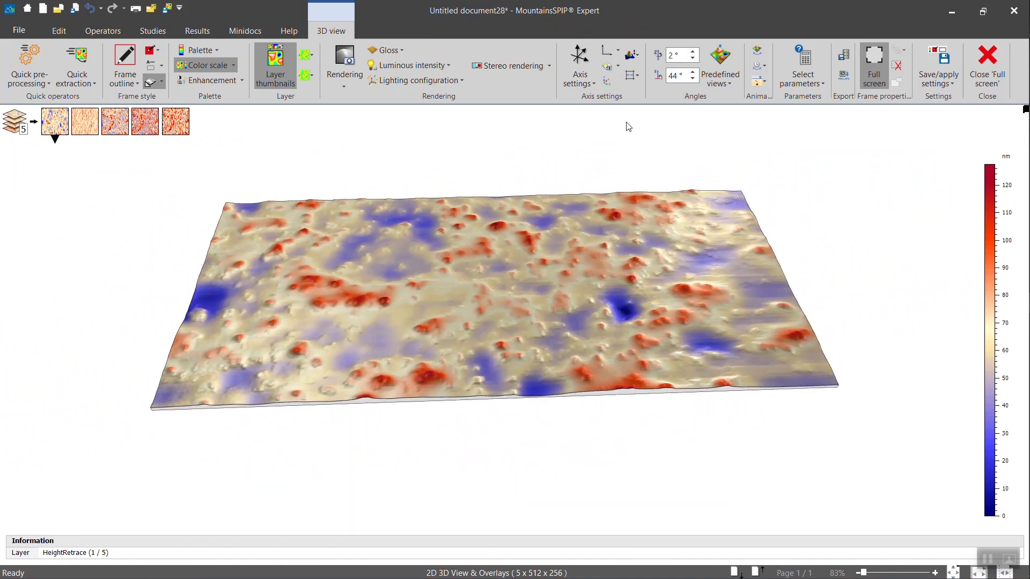
Set height amplification to 6 %, exaggerate the heights further, and hide the base slab
{"action": "left_click", "coordinate": [639, 54]}
{"action": "left_click", "coordinate": [653, 161]}
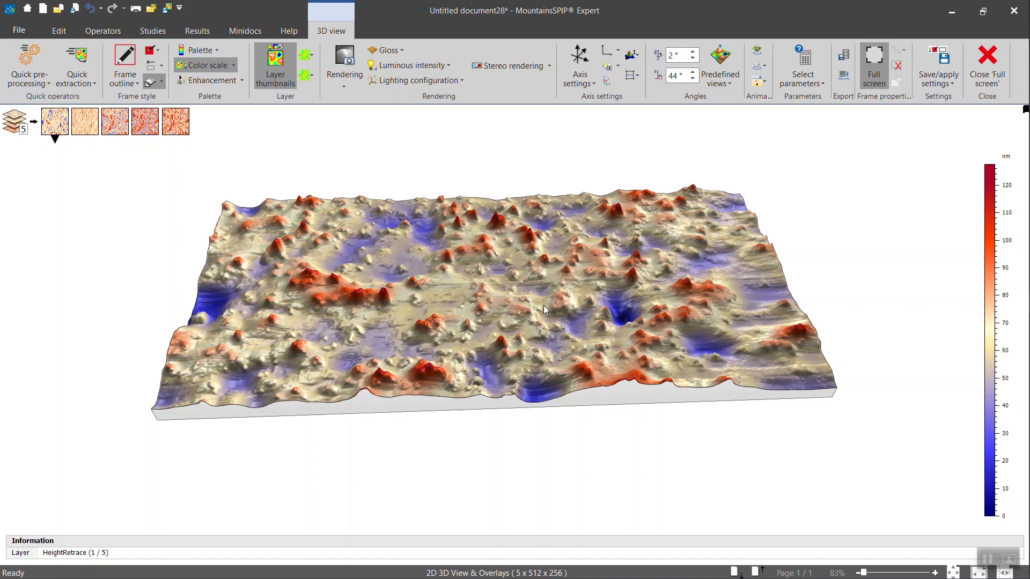
{"action": "mouse_move", "coordinate": [543, 305]}
{"action": "left_mouse_down", "text": "ctrl"}
{"action": "mouse_move", "coordinate": [547, 286]}
{"action": "mouse_move", "coordinate": [552, 299]}
{"action": "left_mouse_up", "text": "ctrl"}
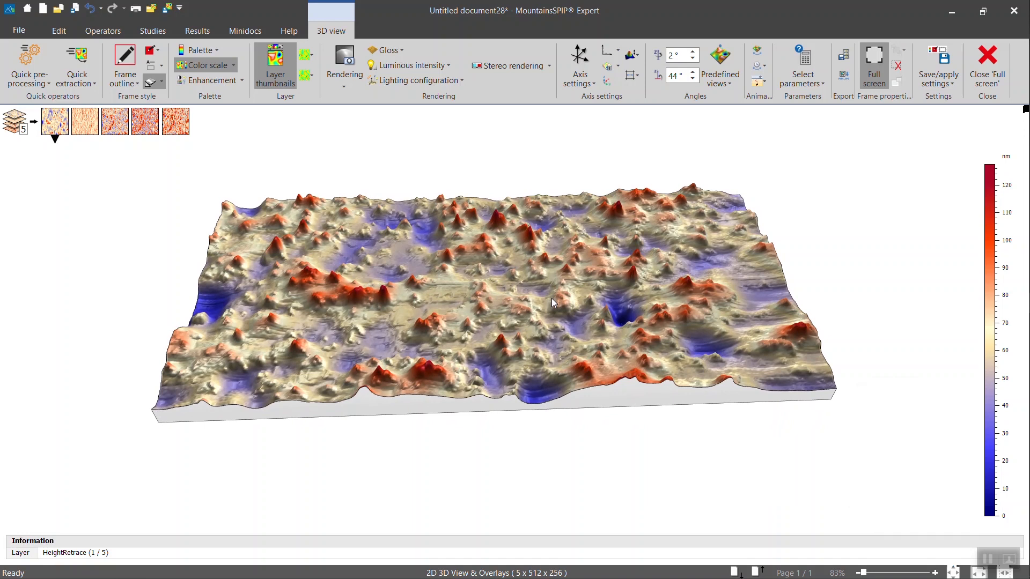
{"action": "left_click", "coordinate": [151, 83]}
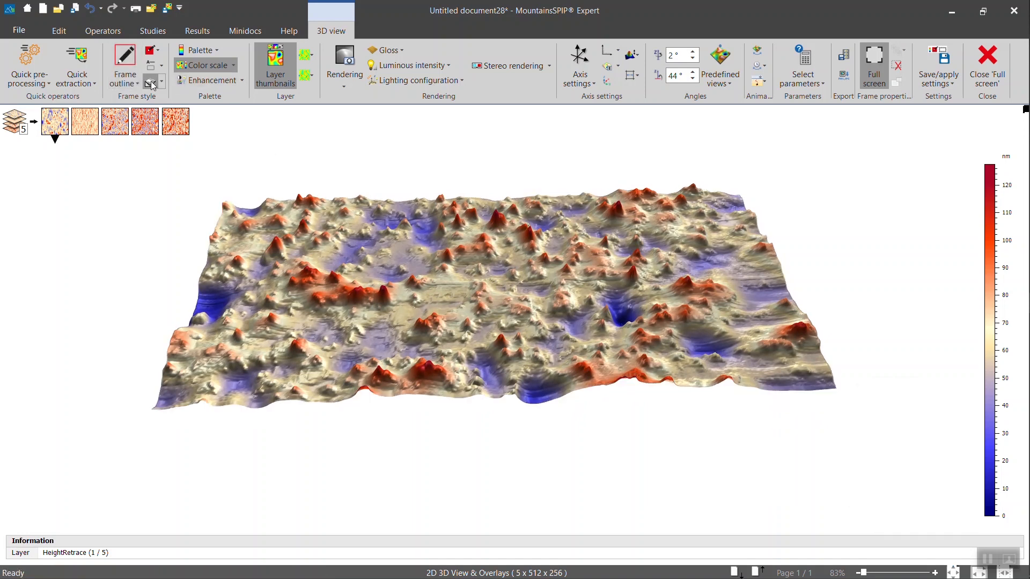
{"action": "left_click", "coordinate": [151, 83]}
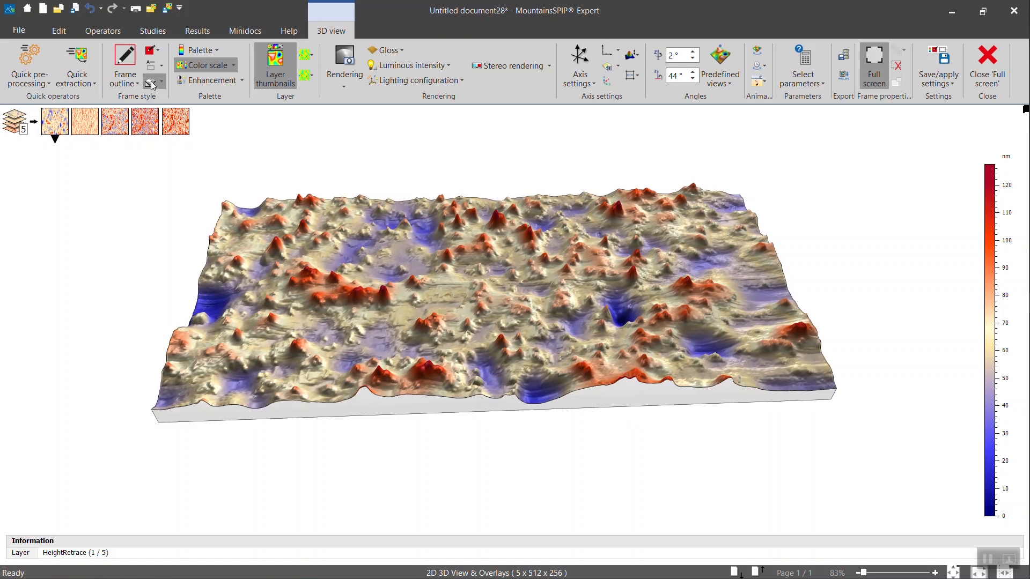
{"action": "left_click", "coordinate": [609, 55]}
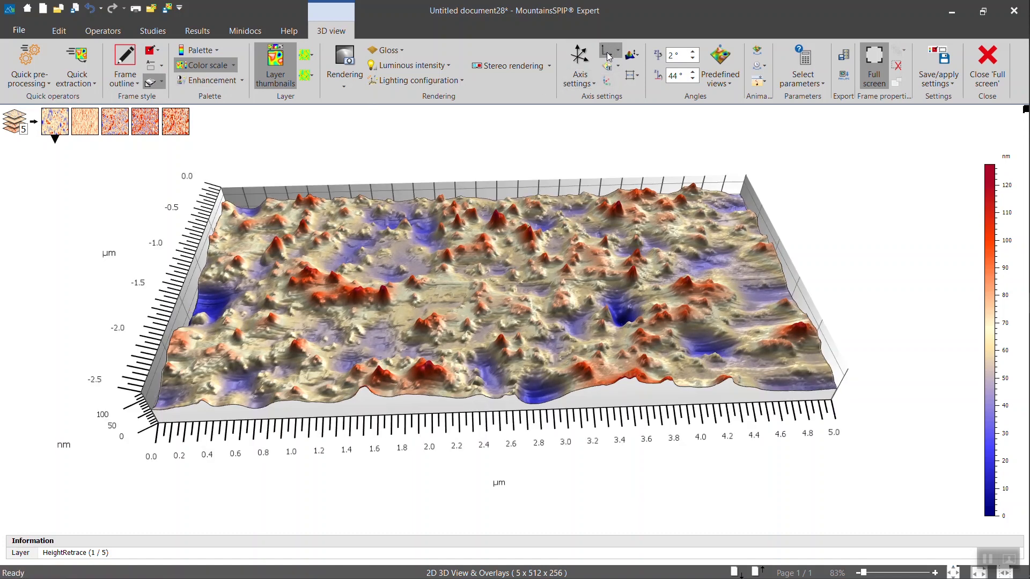
{"action": "left_click", "coordinate": [609, 55]}
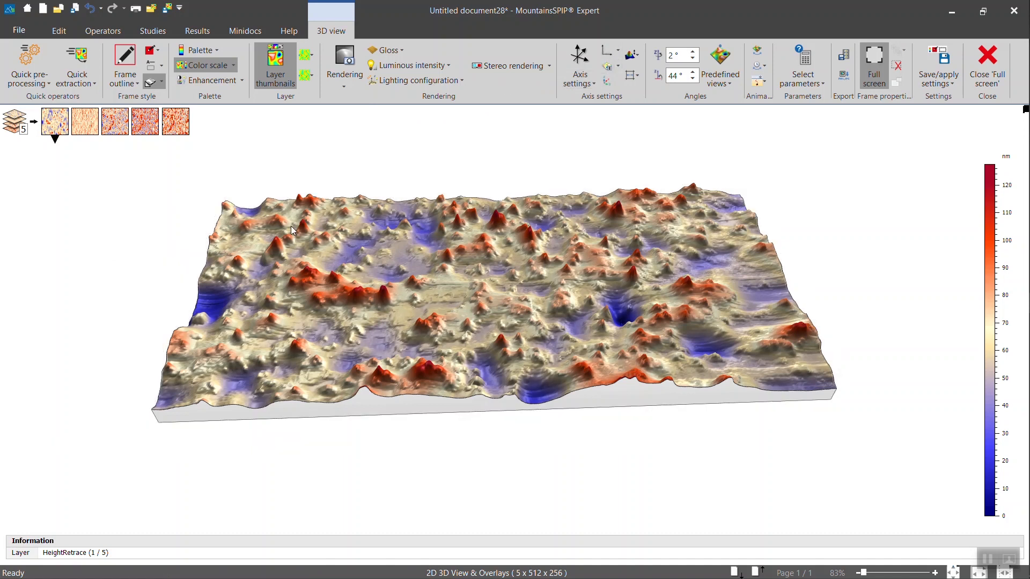
{"action": "left_click_drag", "start_coordinate": [290, 227], "coordinate": [295, 231]}
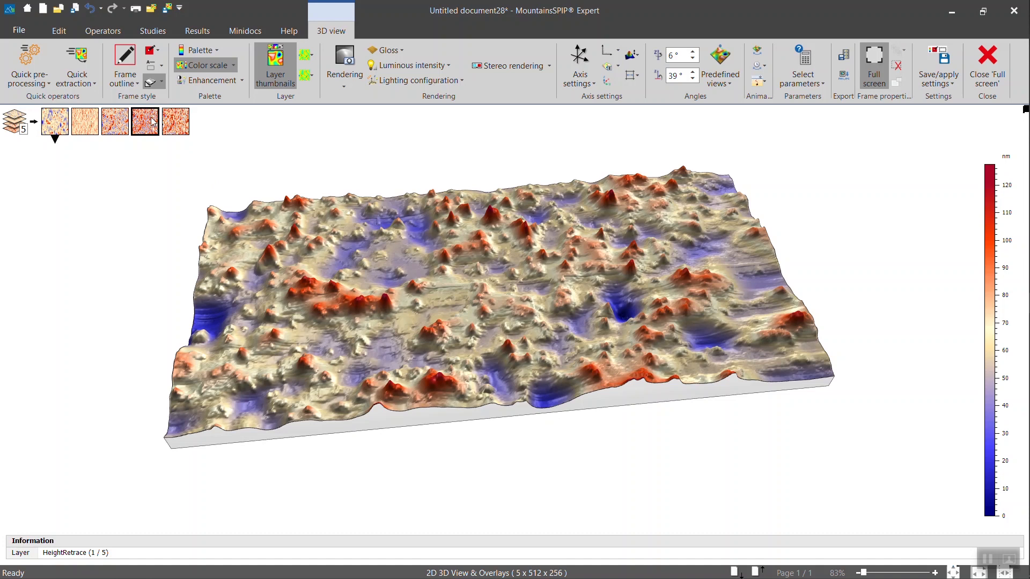
{"action": "mouse_move", "coordinate": [325, 325]}
{"action": "left_mouse_down"}
{"action": "mouse_move", "coordinate": [324, 333]}
{"action": "mouse_move", "coordinate": [324, 321]}
{"action": "left_mouse_up"}
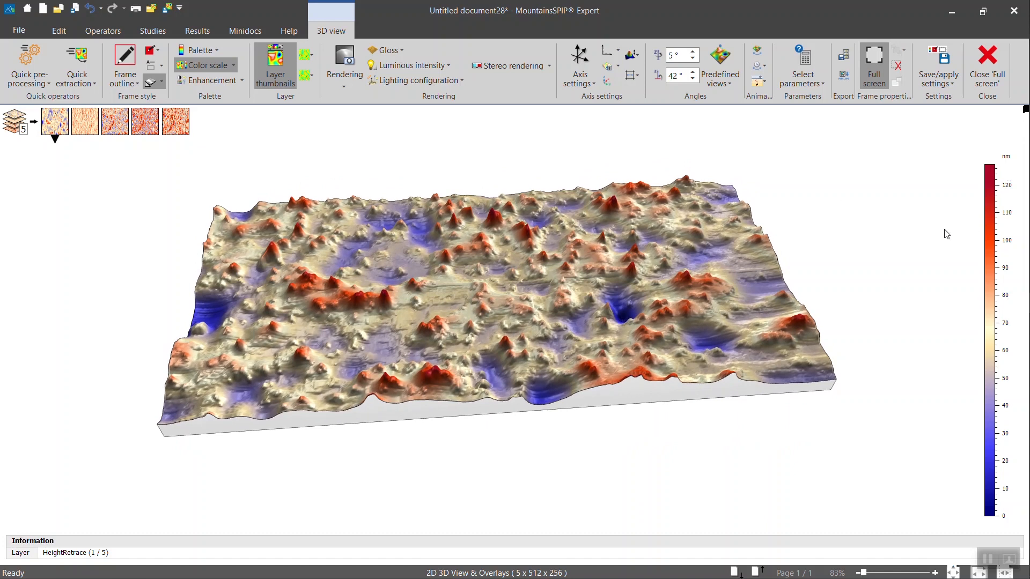
{"action": "left_click_drag", "start_coordinate": [735, 269], "coordinate": [734, 266]}
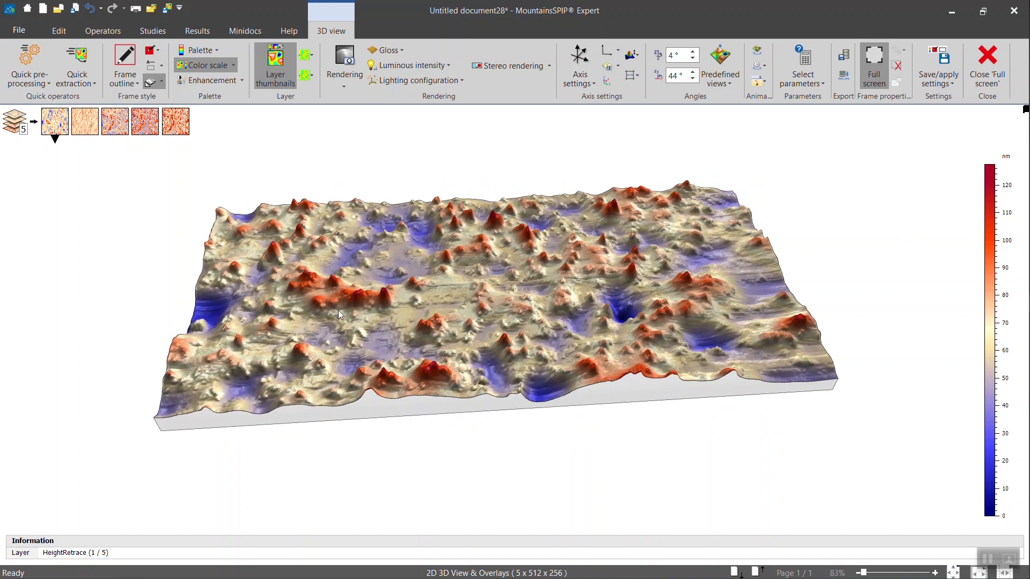
Show the Phase1Retrace layer in the 3D view, tilt it near edge-on, and start editing its palette
{"action": "left_click", "coordinate": [142, 136]}
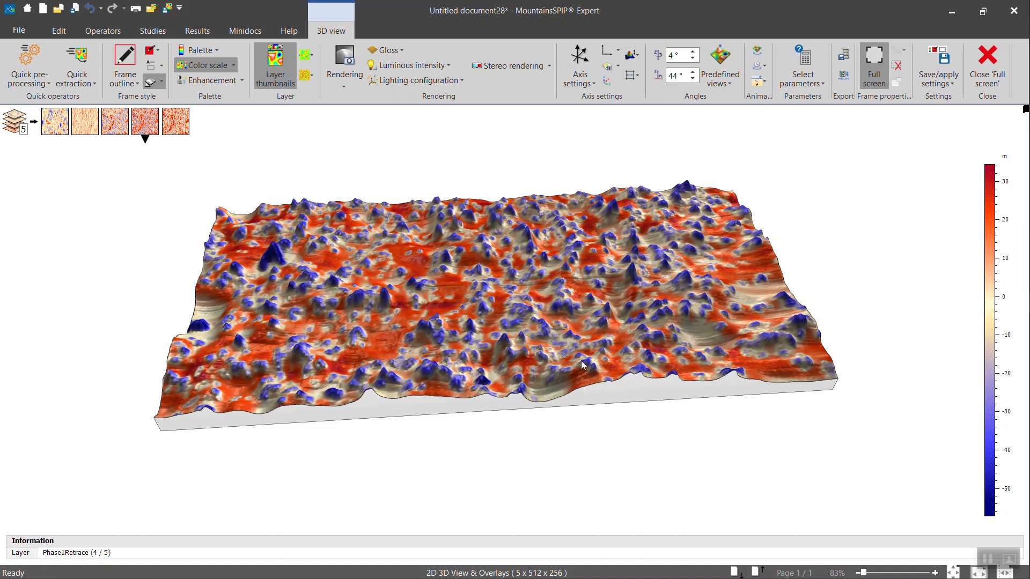
{"action": "mouse_move", "coordinate": [564, 337]}
{"action": "left_mouse_down"}
{"action": "mouse_move", "coordinate": [569, 288]}
{"action": "mouse_move", "coordinate": [573, 321]}
{"action": "mouse_move", "coordinate": [559, 349]}
{"action": "mouse_move", "coordinate": [569, 347]}
{"action": "left_mouse_up"}
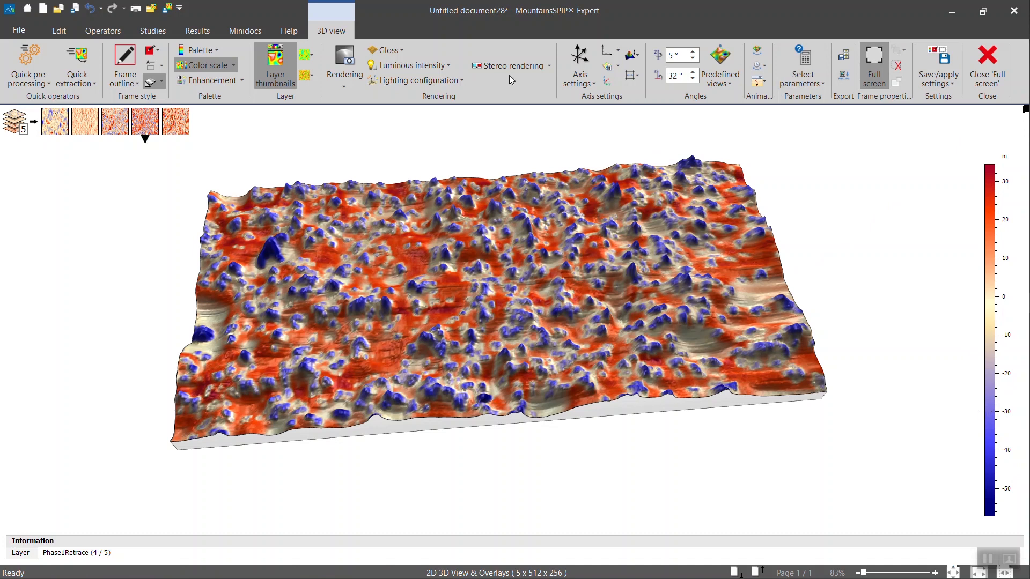
{"action": "left_click", "coordinate": [218, 49]}
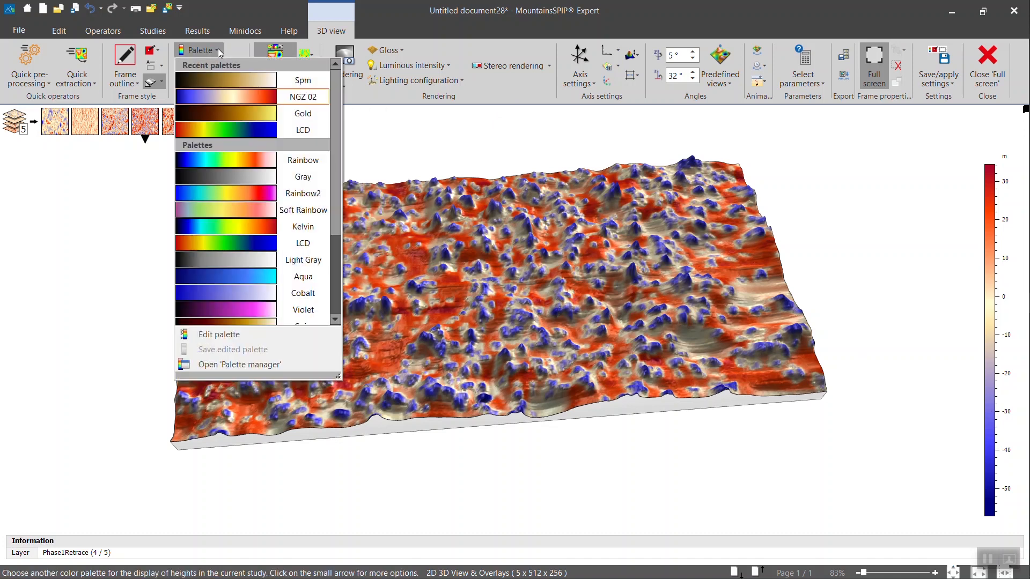
{"action": "left_click", "coordinate": [215, 334]}
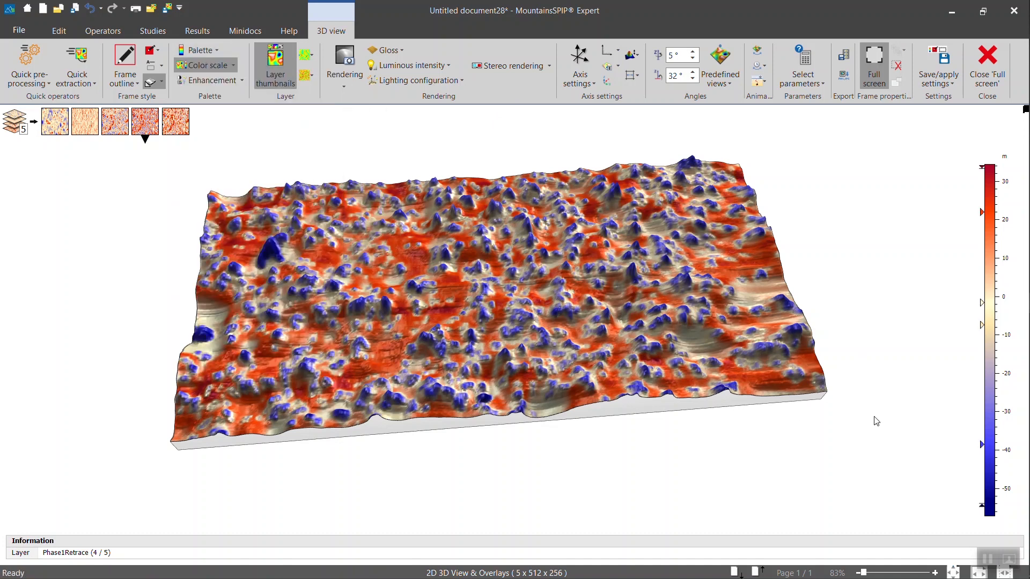